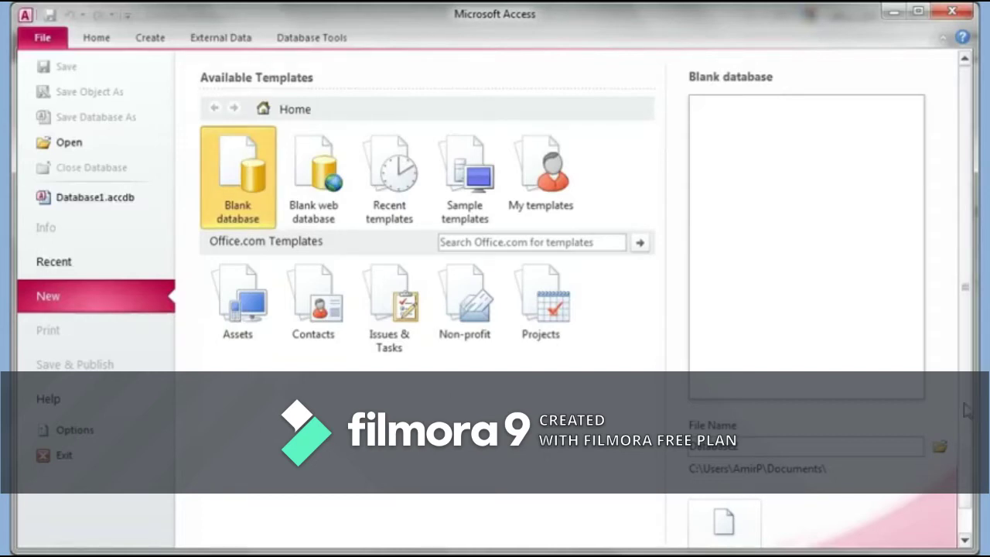
Name the new blank database file Contacts
scroll(967, 410, down, 1)
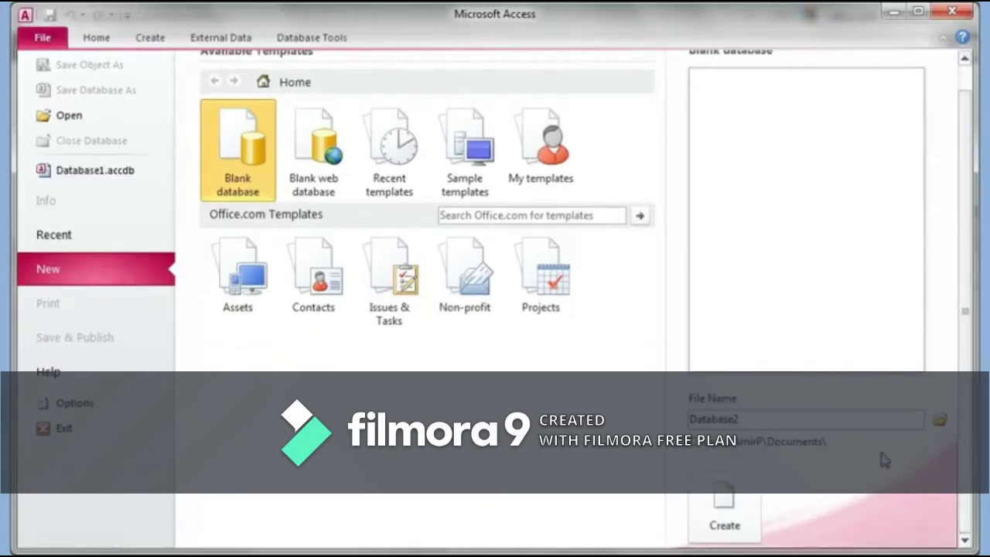
click(747, 421)
click(747, 422)
drag(762, 427, 613, 420)
text(Contacts)
Create the blank database inside a new folder named access in the Documents library
click(940, 420)
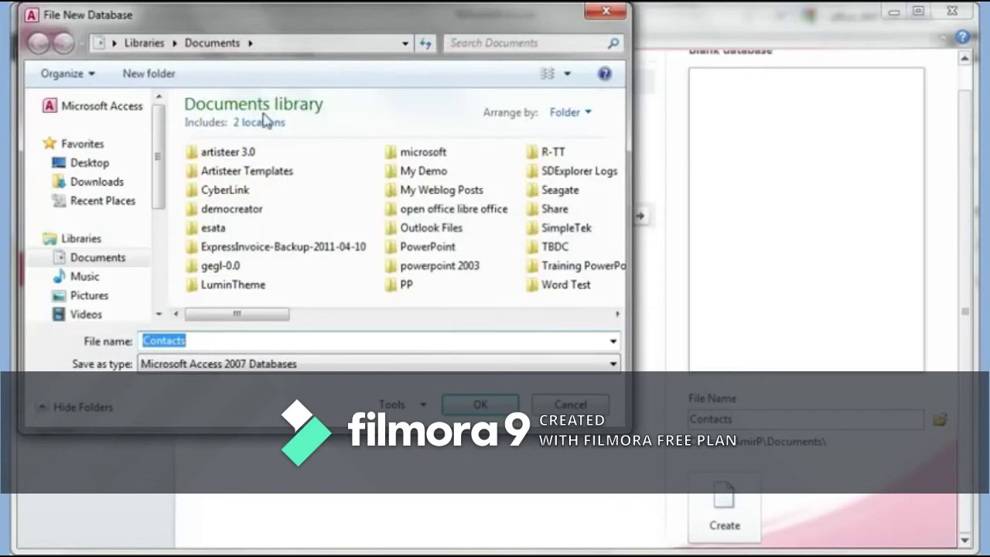
click(142, 78)
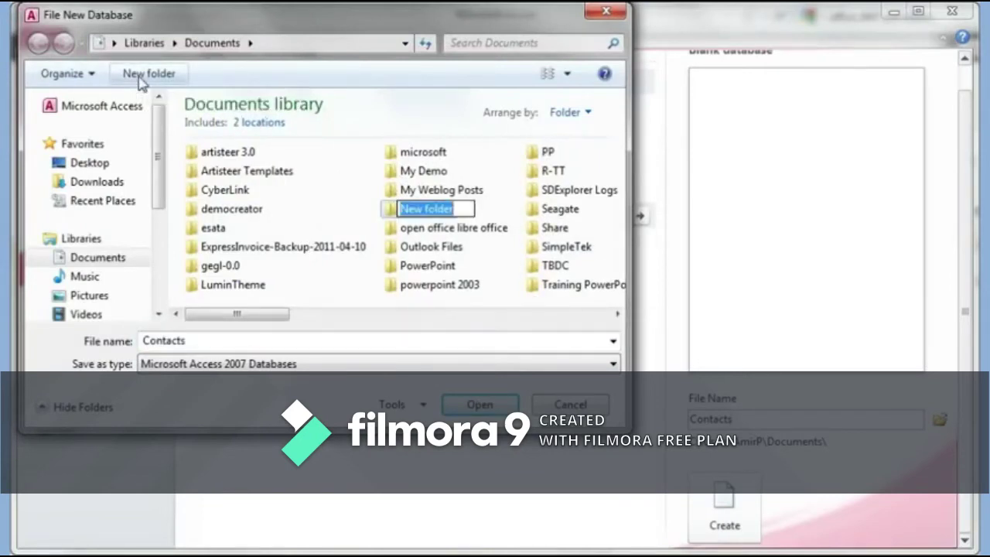
text(access)
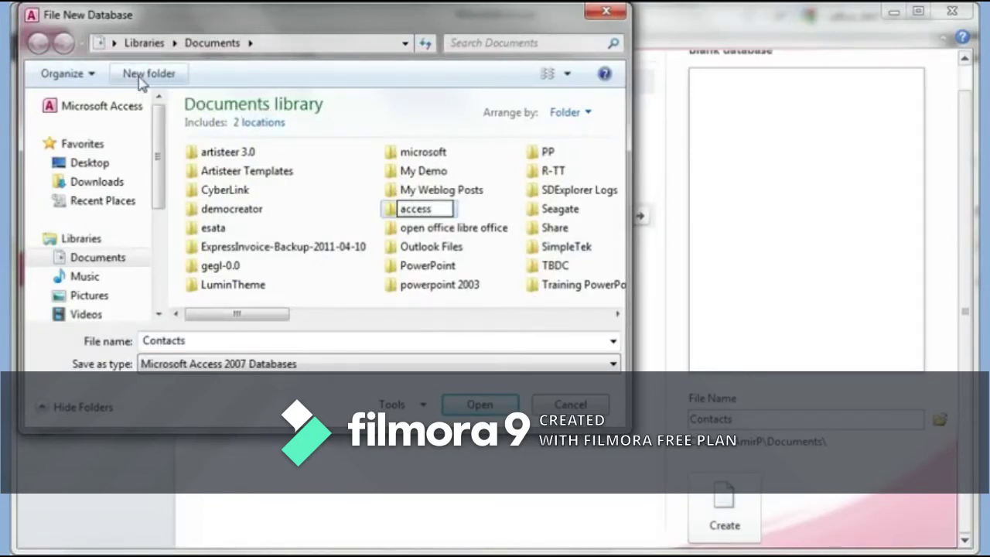
key(Return)
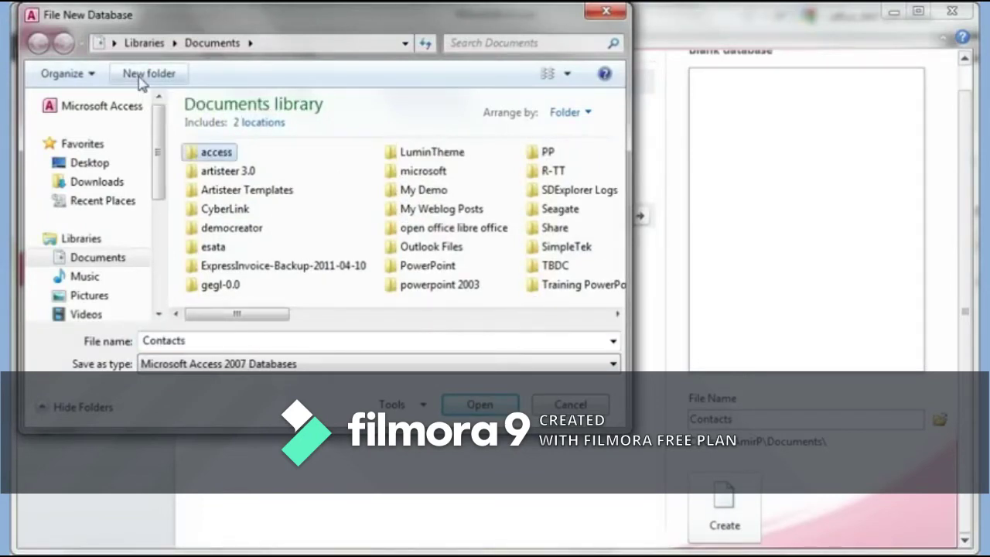
double_click(215, 153)
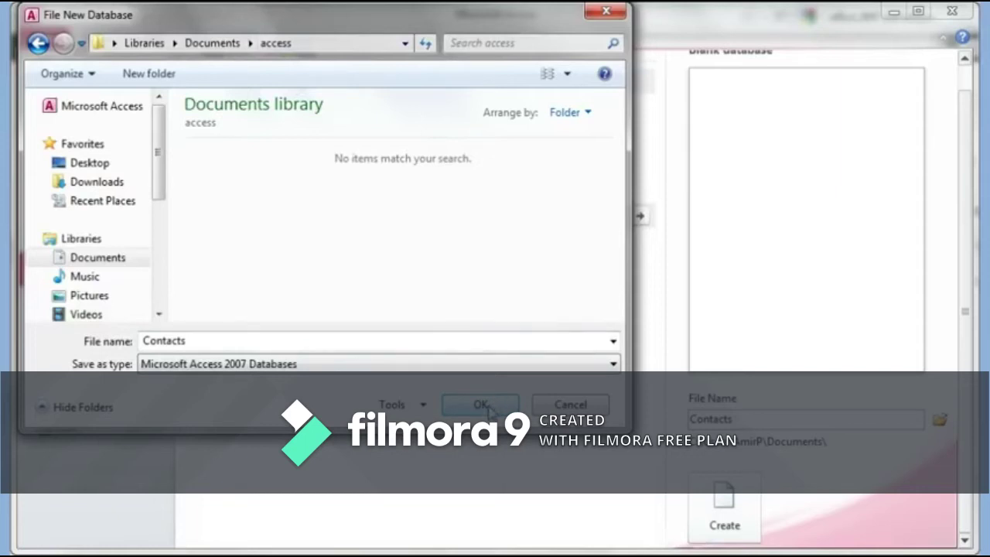
click(480, 405)
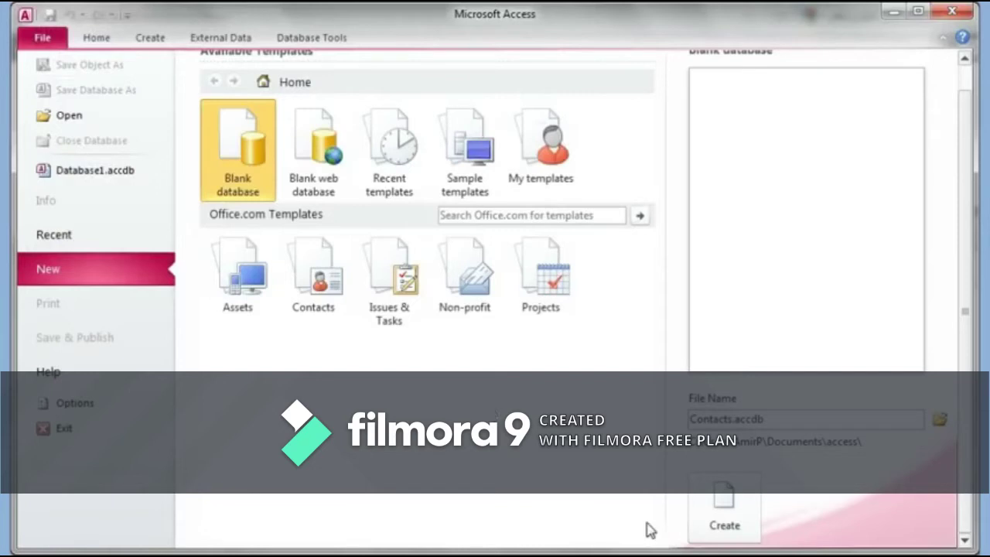
click(727, 502)
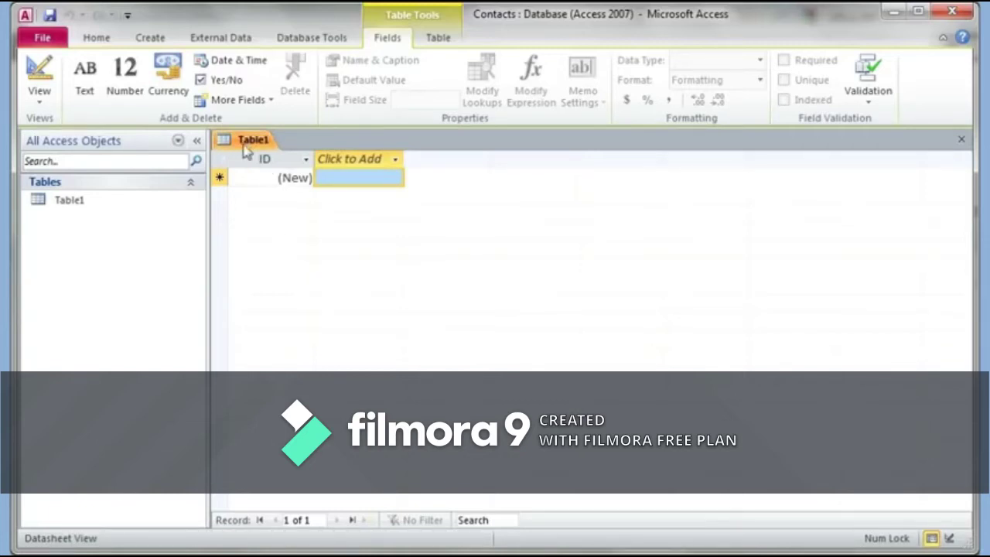
Close the default Table1 without saving it
click(82, 208)
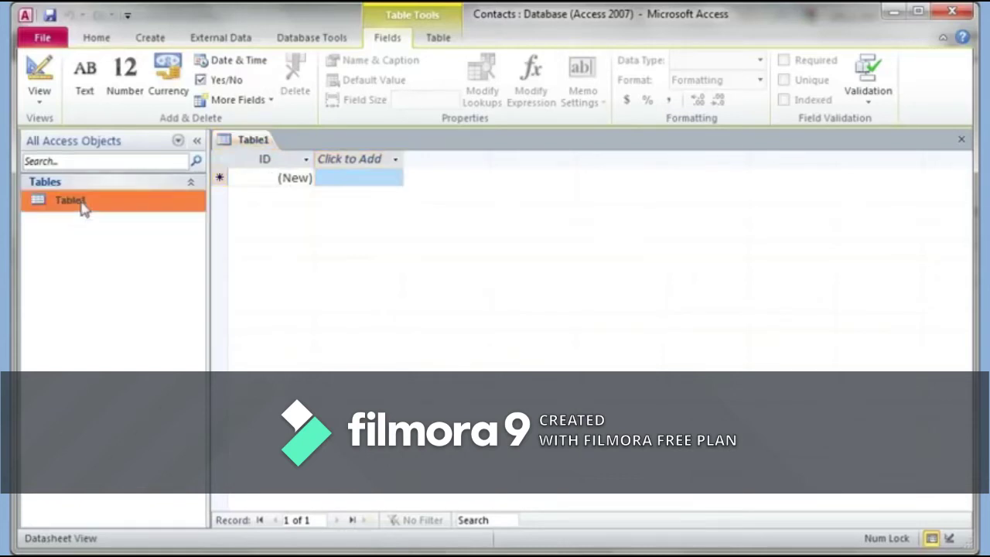
click(258, 144)
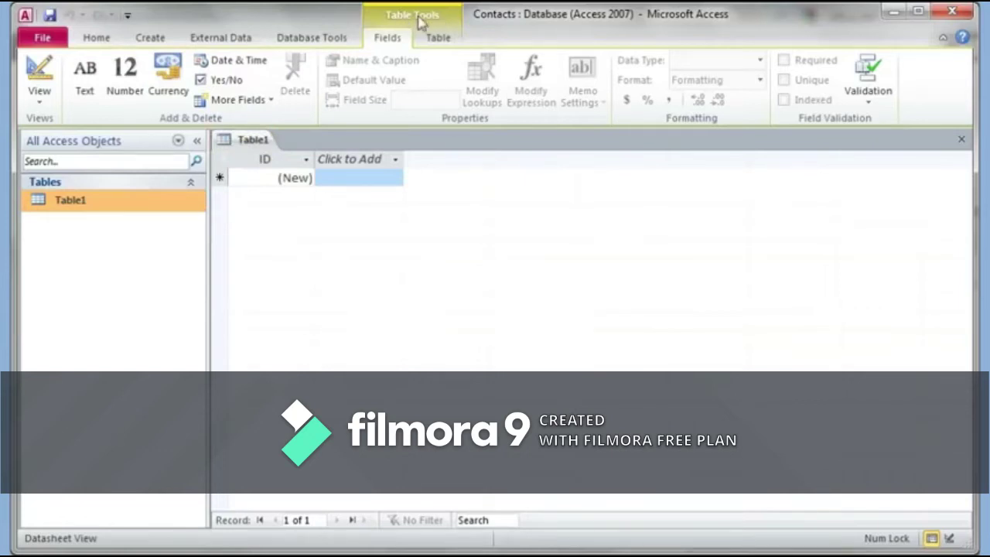
click(961, 139)
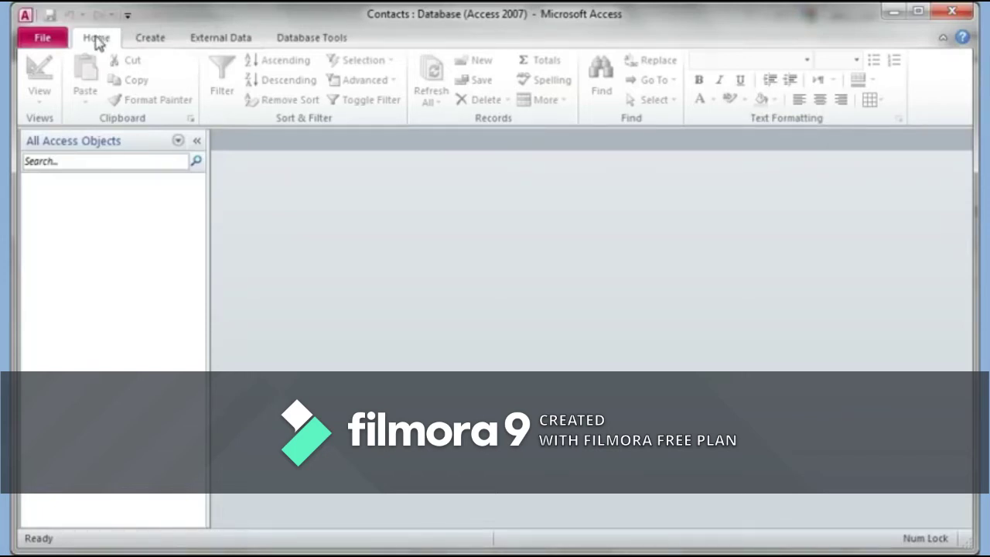
click(148, 46)
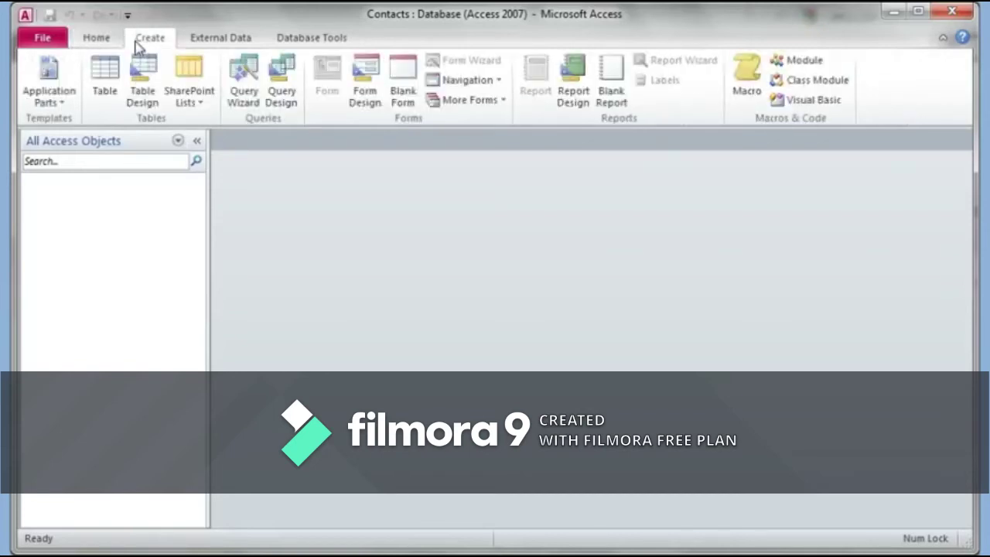
click(100, 41)
click(160, 47)
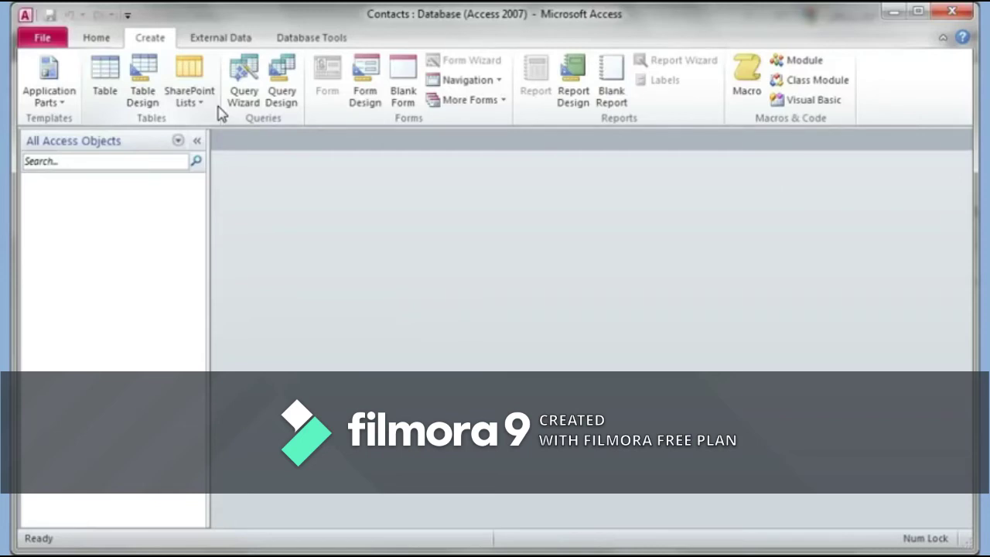
click(106, 39)
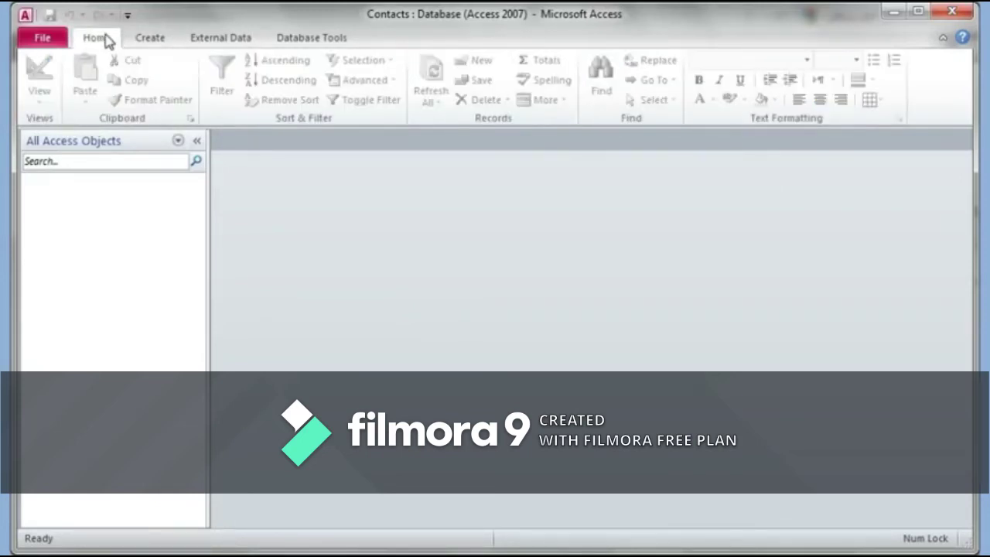
Create a new table in Design view
click(161, 40)
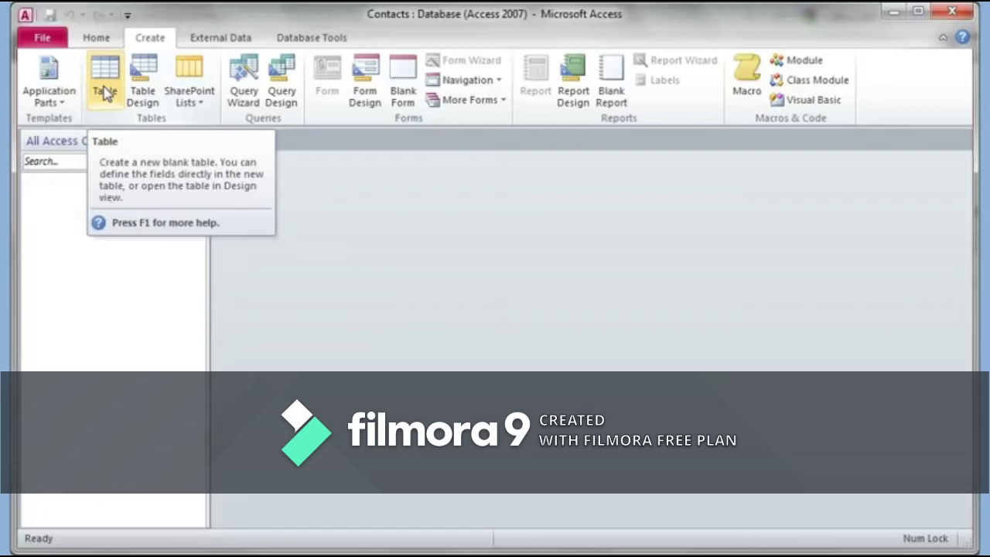
click(146, 81)
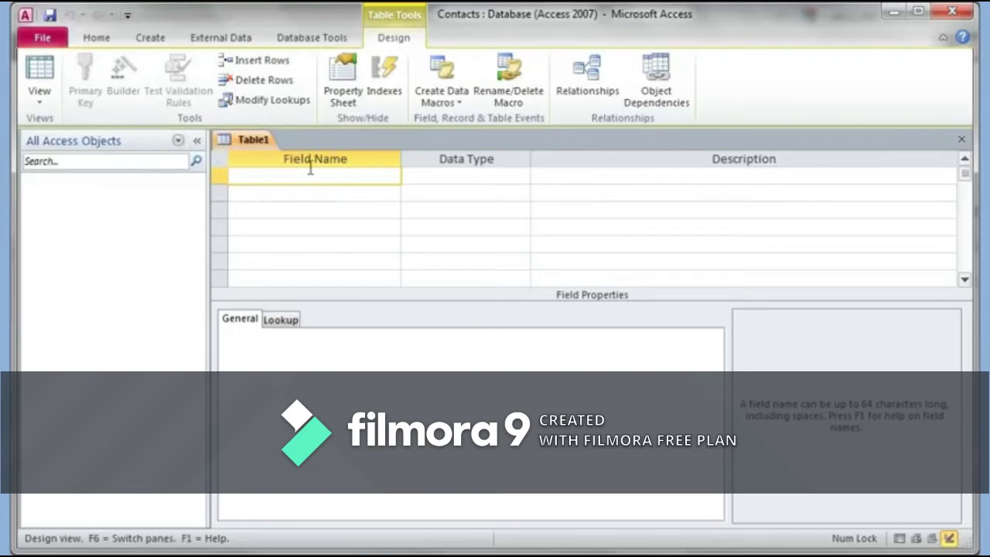
click(451, 178)
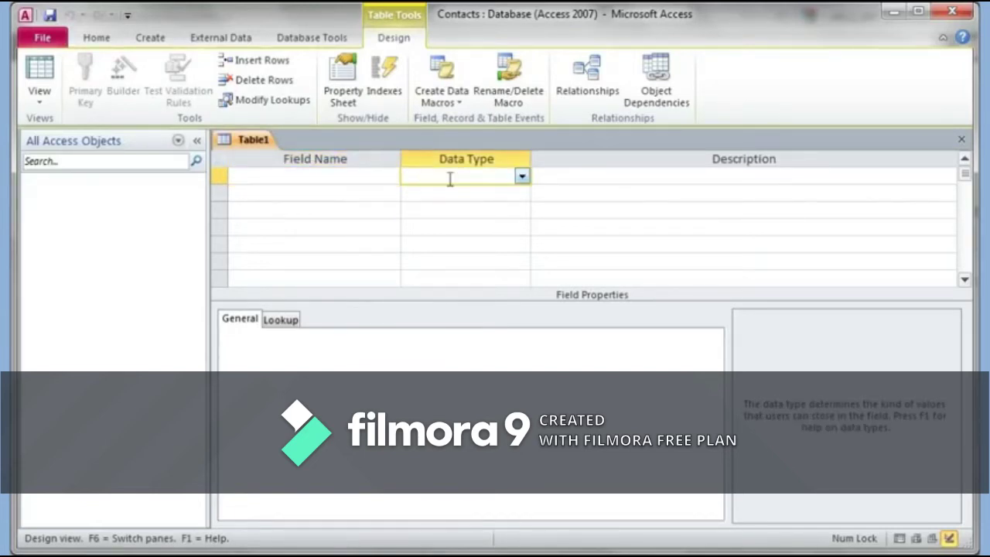
click(563, 179)
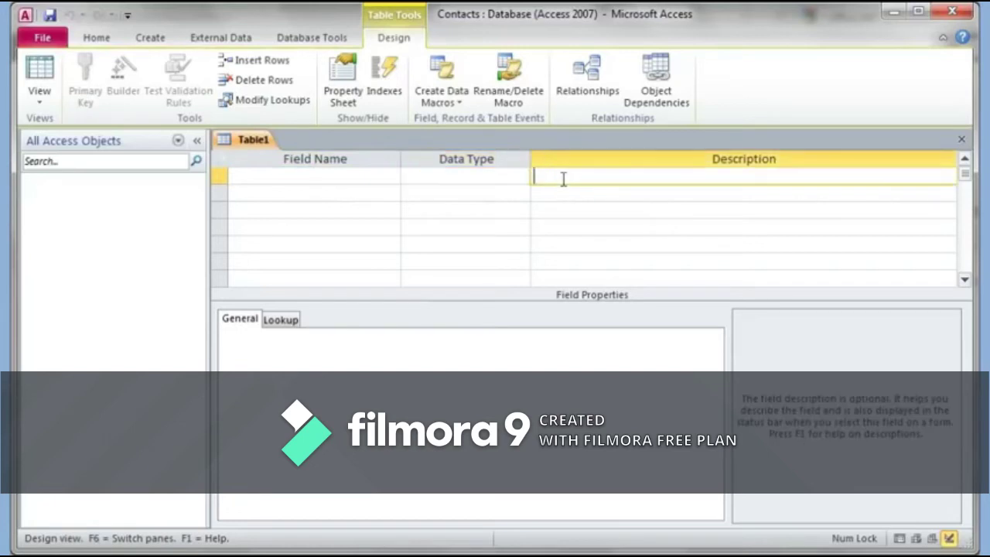
Add a ContactId field with the AutoNumber data type and make it the primary key
click(287, 175)
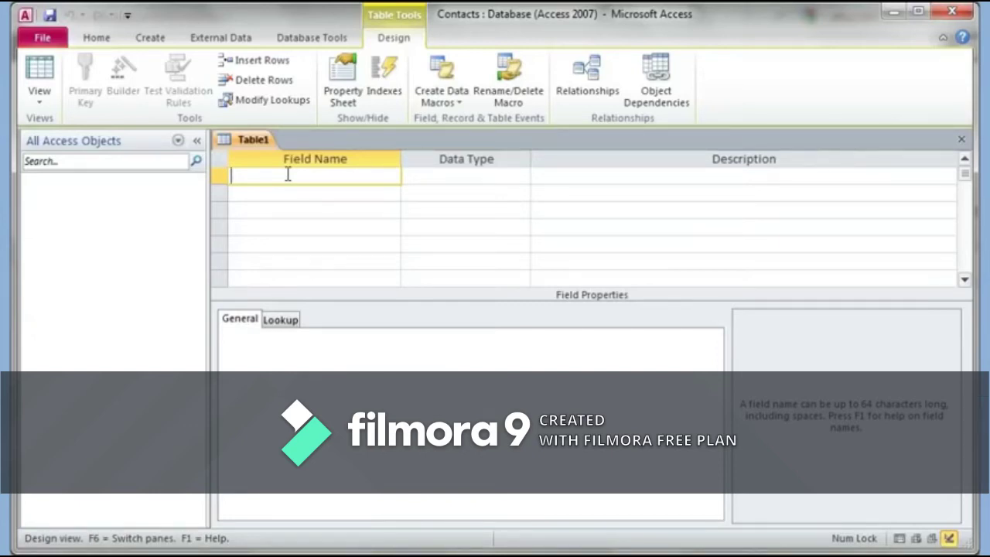
text(ContactId)
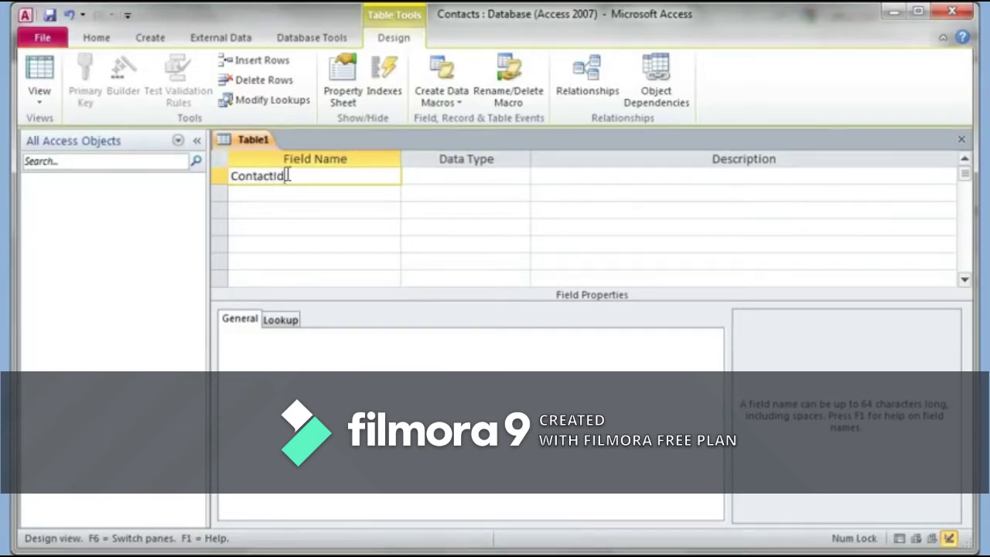
key(Tab)
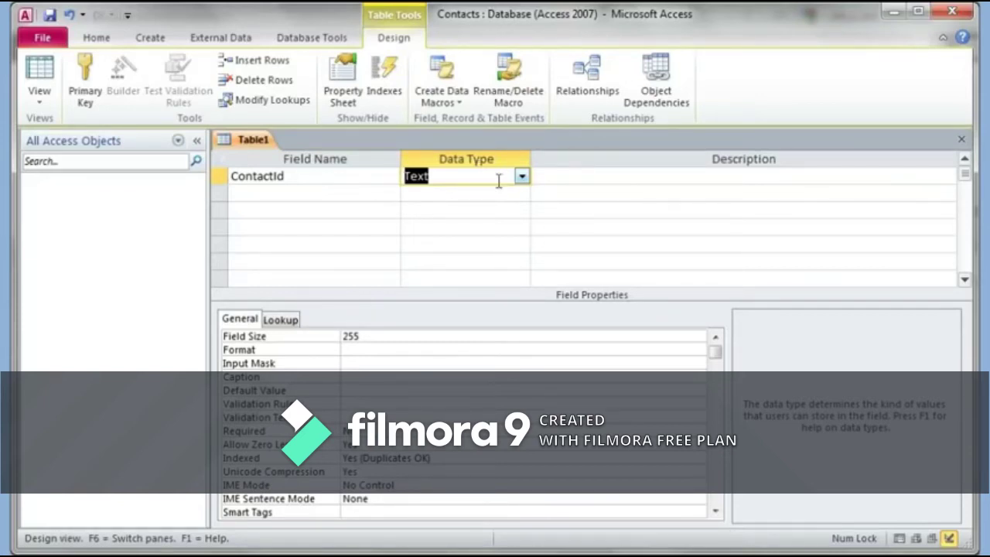
click(522, 177)
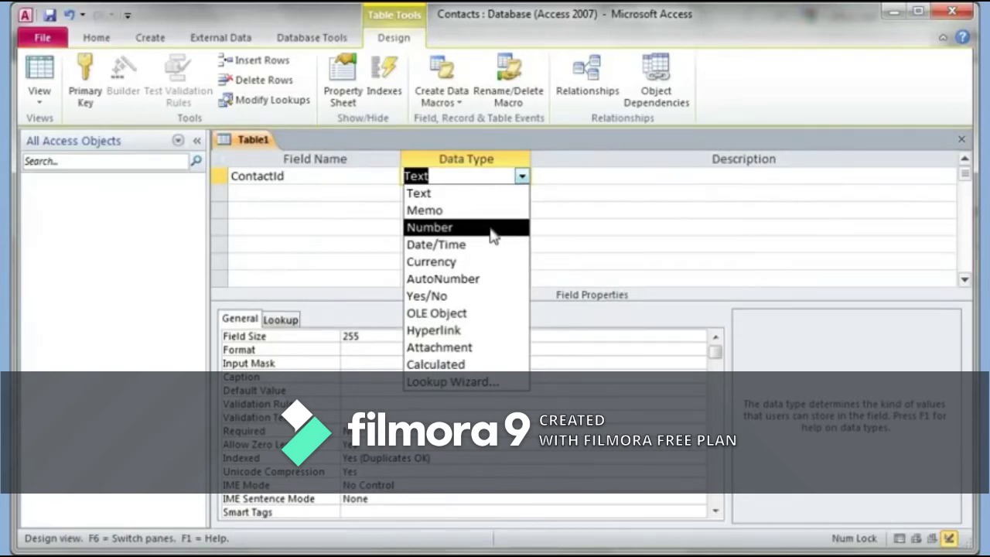
click(488, 280)
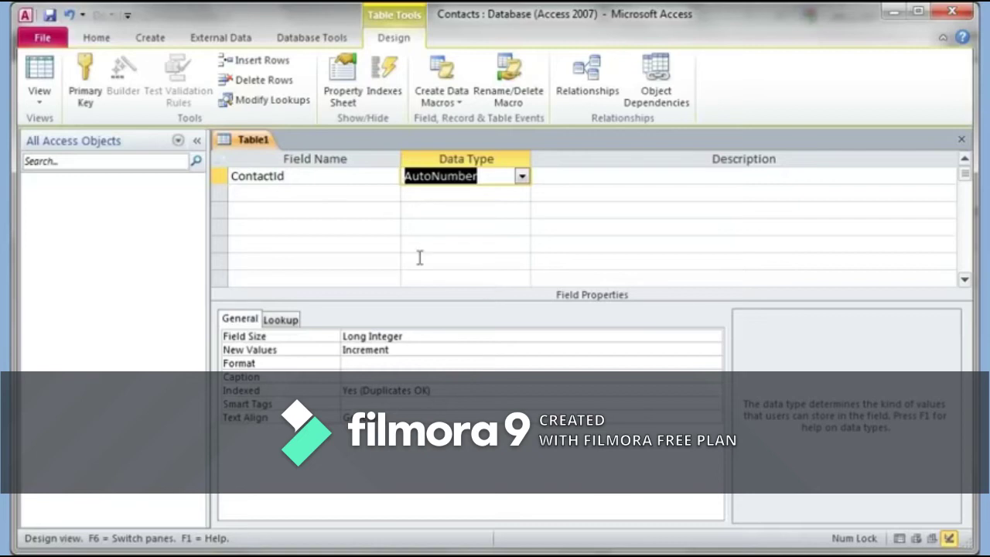
click(88, 89)
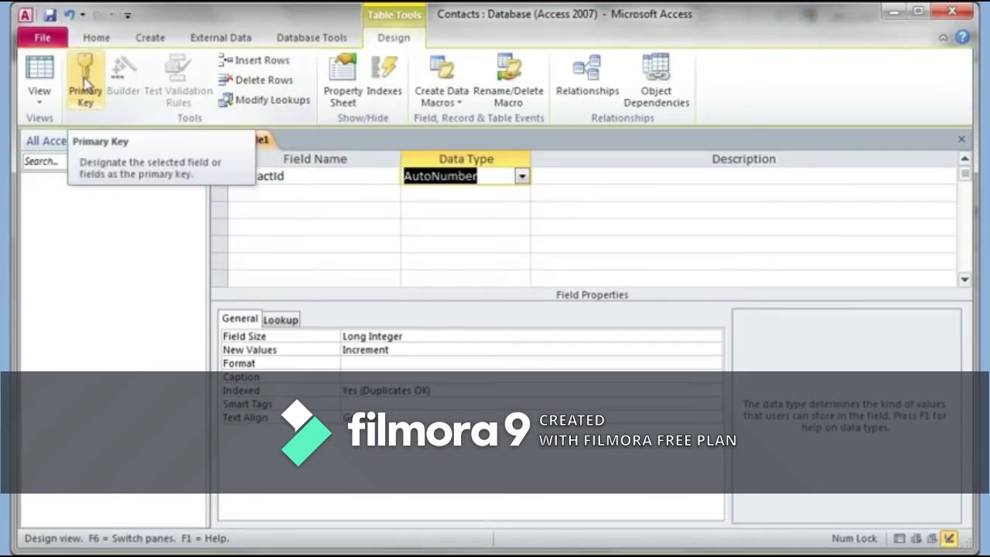
click(87, 86)
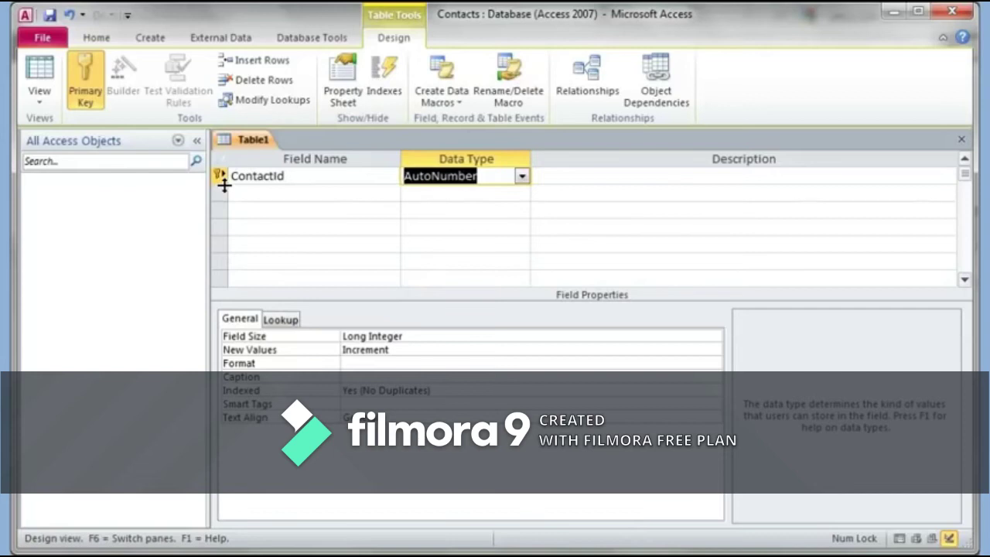
Add a FirstName field with the Text data type below ContactId
click(283, 195)
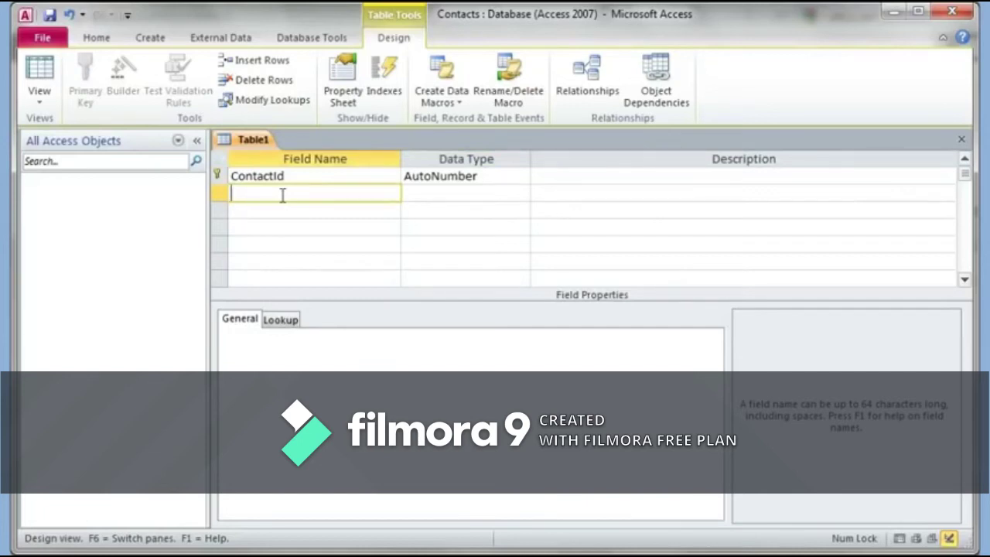
text(FirstName)
key(Tab)
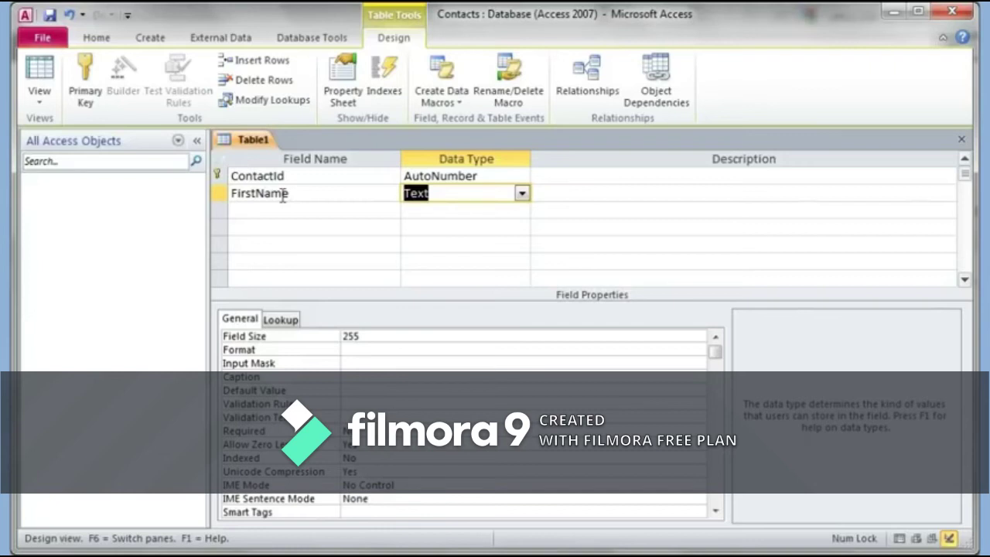
click(521, 195)
click(506, 212)
Set the field size of the FirstName field to 20 characters
click(348, 195)
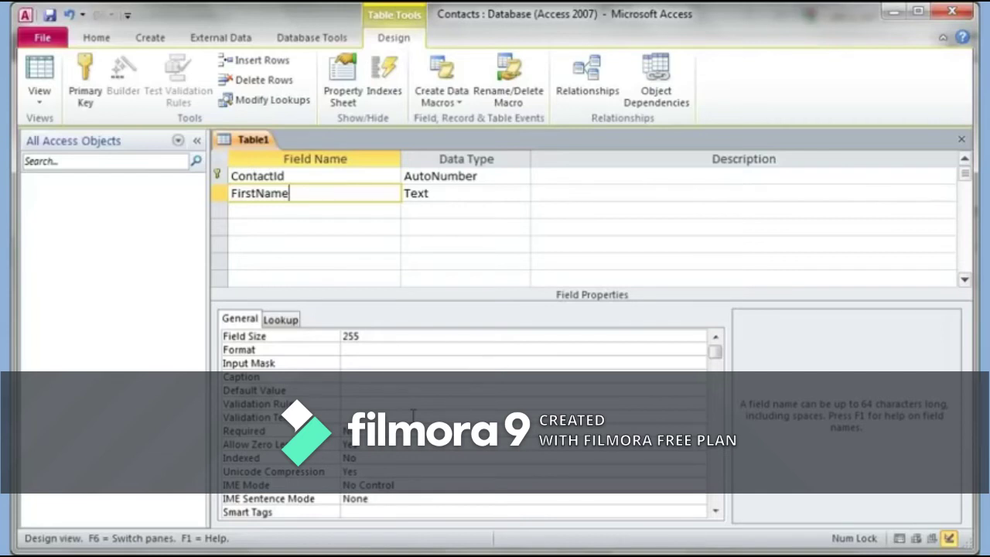
click(347, 177)
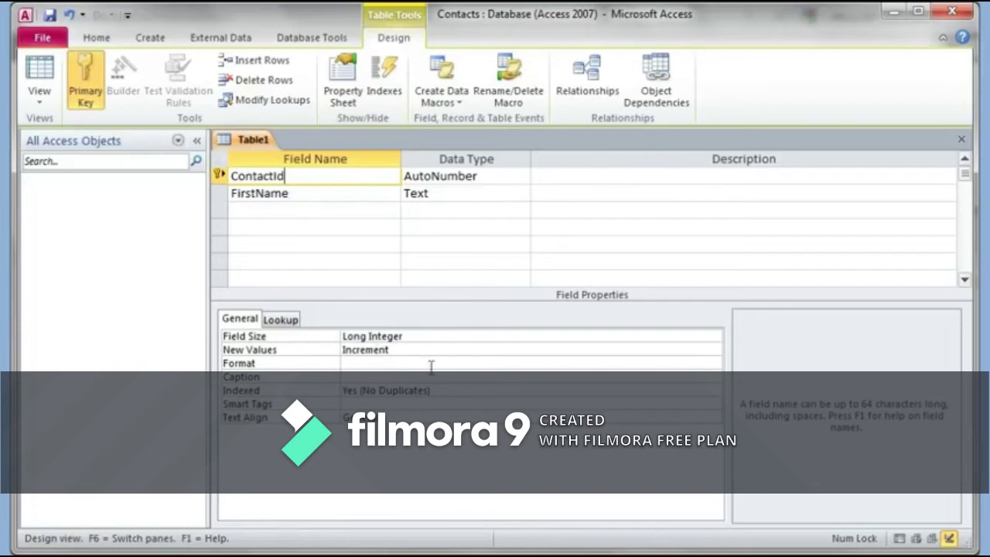
click(353, 197)
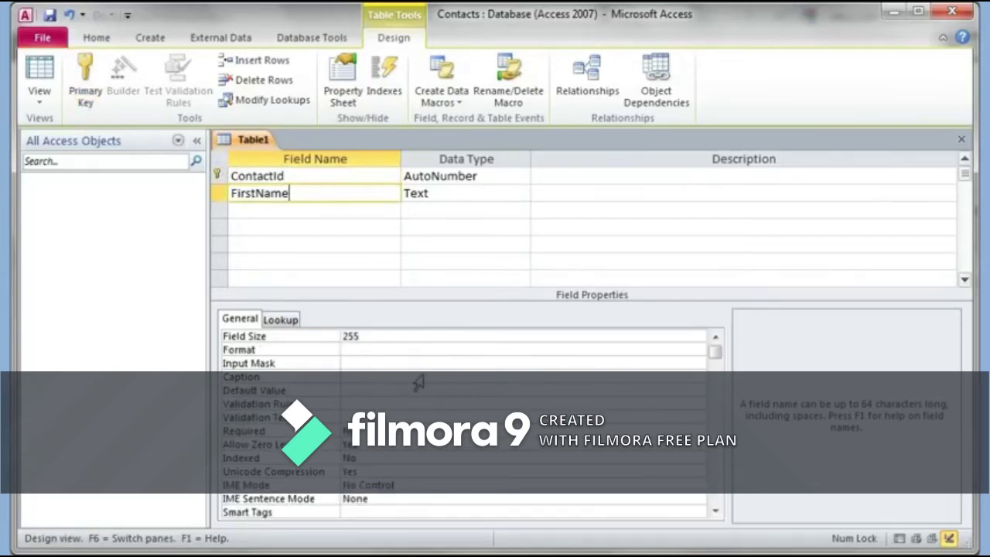
click(384, 337)
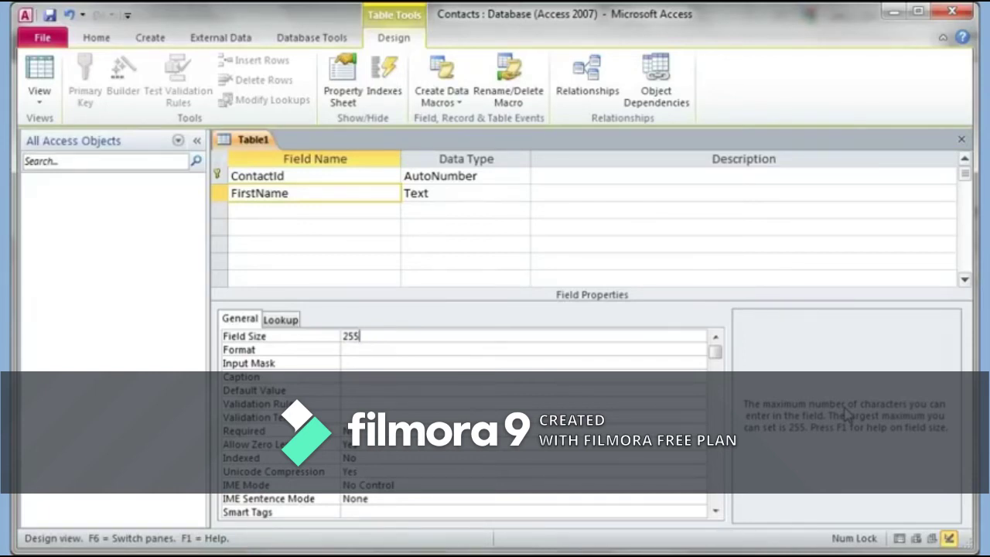
key(BackSpace)
key(BackSpace)
key(BackSpace)
text(20)
Add a LastName field with the Text data type and a field size of 25
click(314, 210)
text(LastName)
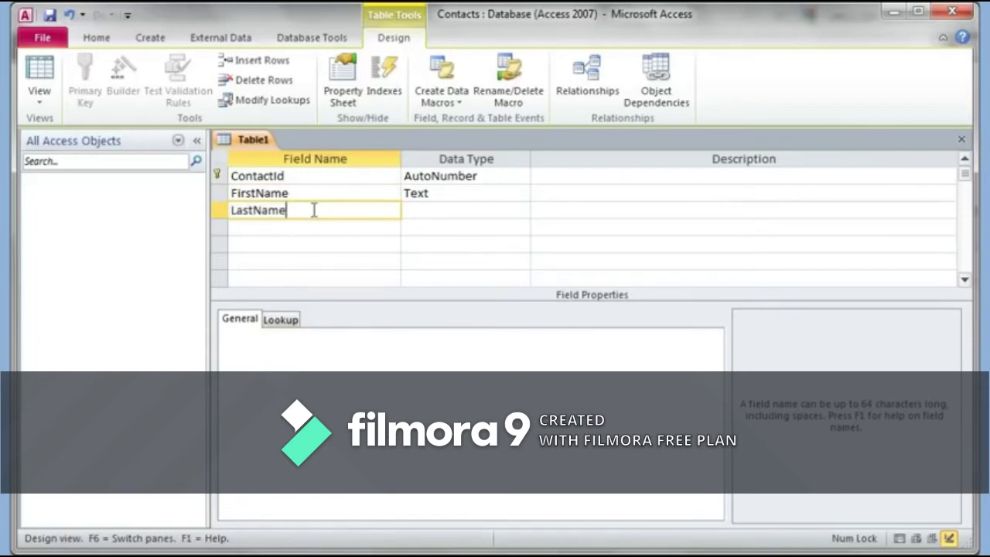
key(Tab)
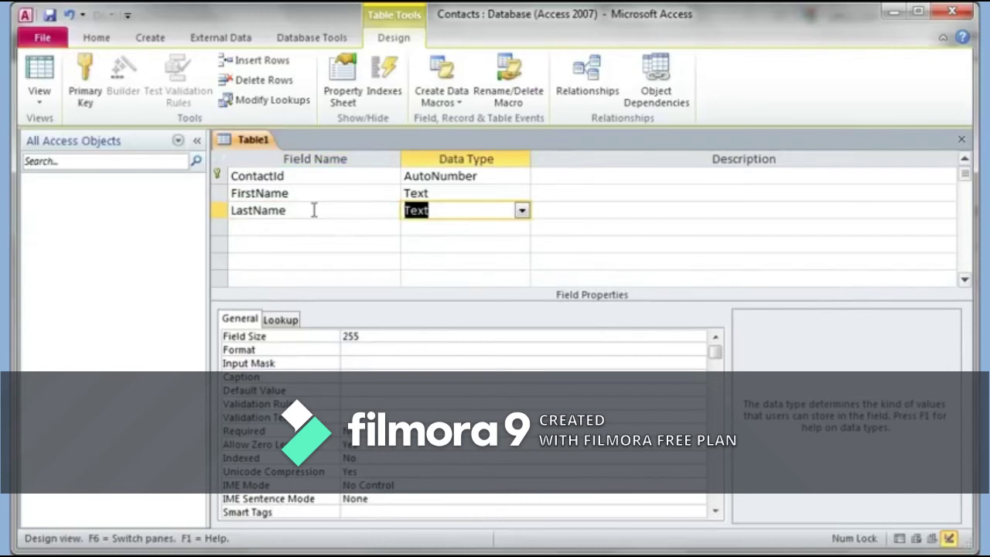
double_click(400, 338)
text(2)
key(BackSpace)
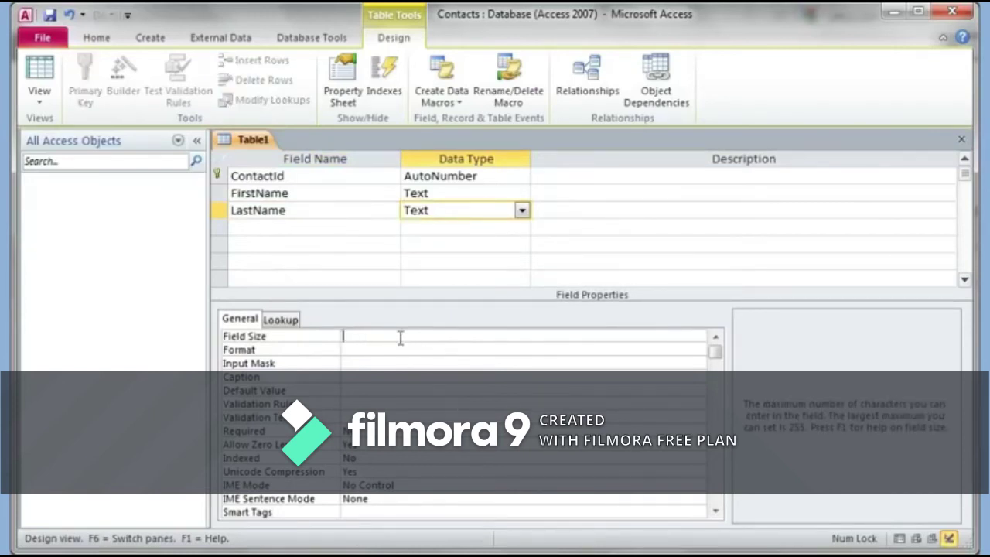
text(25)
click(289, 228)
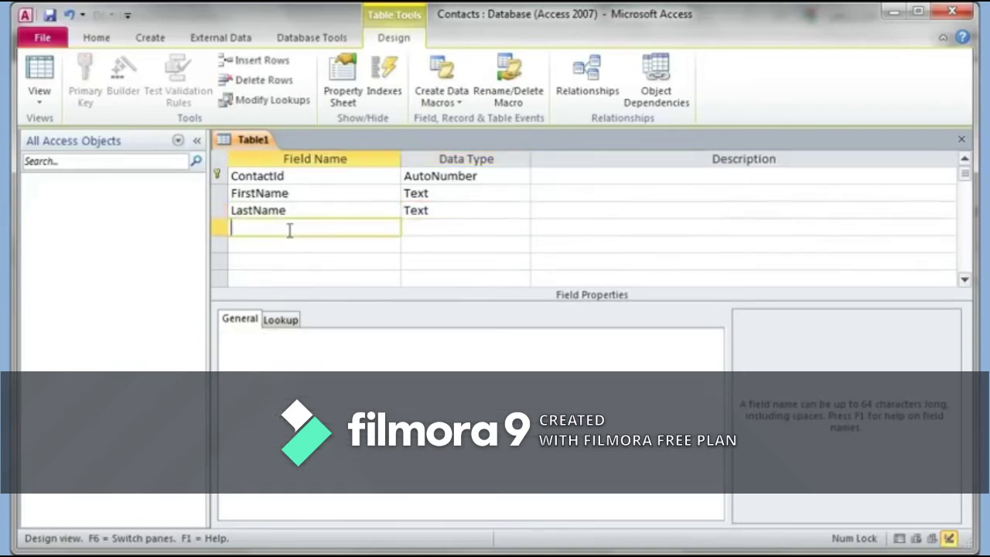
Add a Realtion field with the Text data type and a BirthDate field with the Date/Time data type
text(Realtion)
key(Tab)
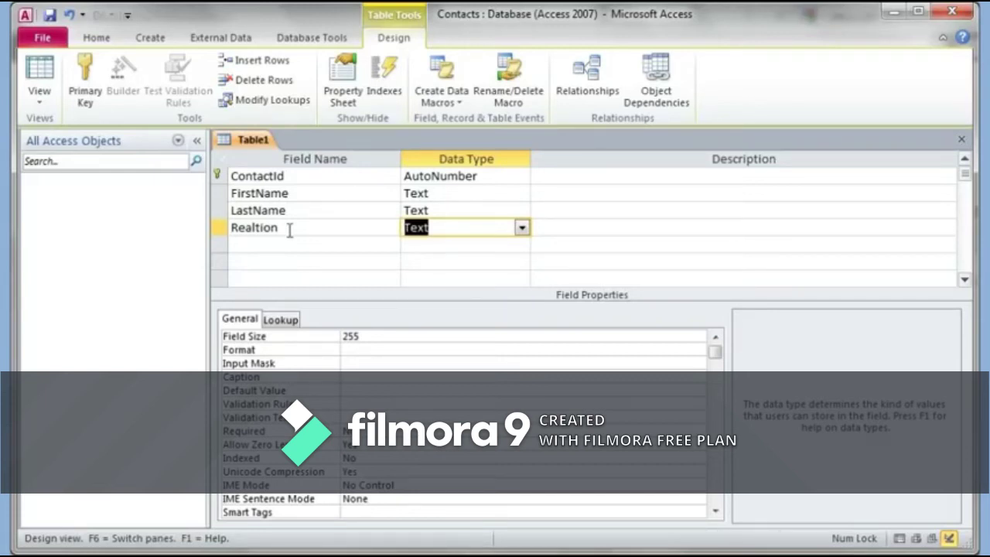
click(279, 243)
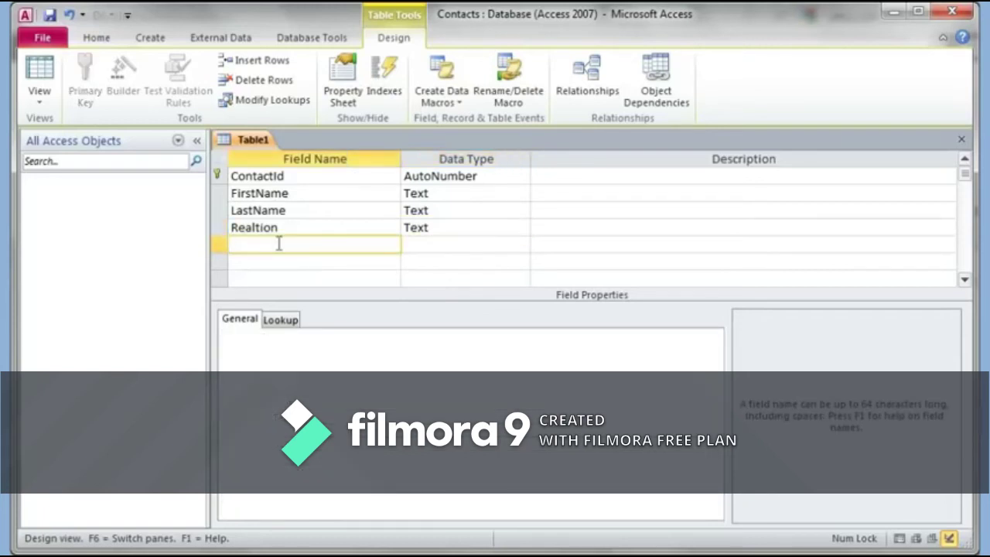
text(BirthDate)
key(Tab)
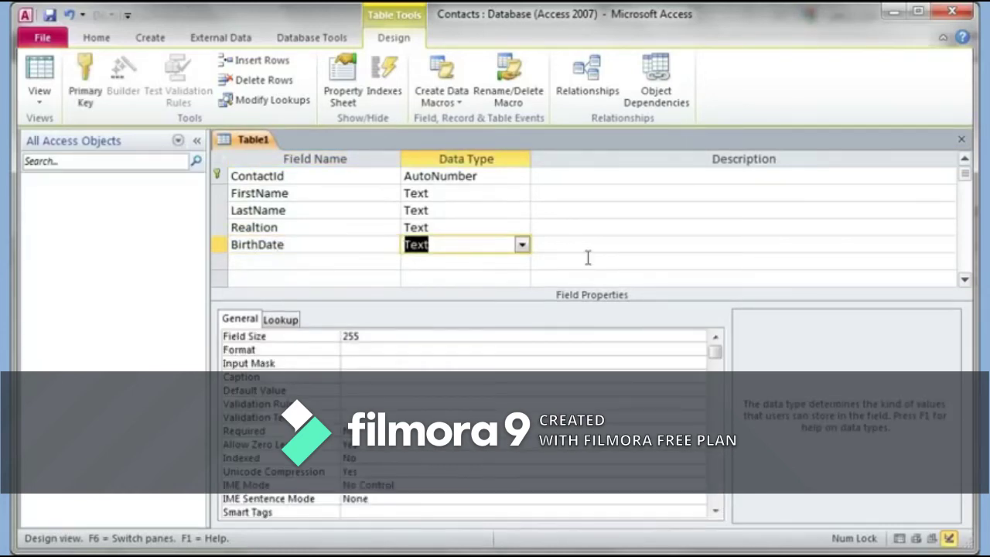
click(522, 246)
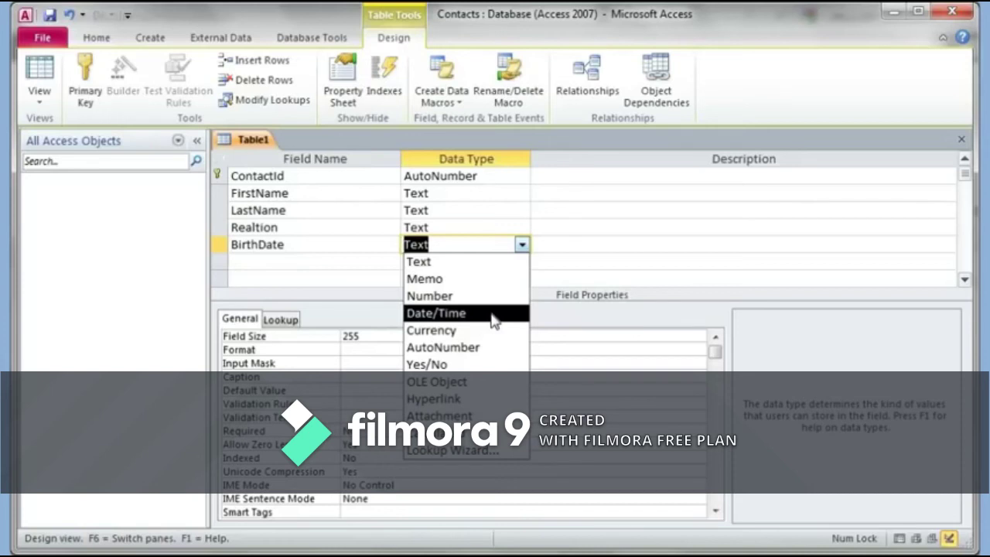
click(493, 314)
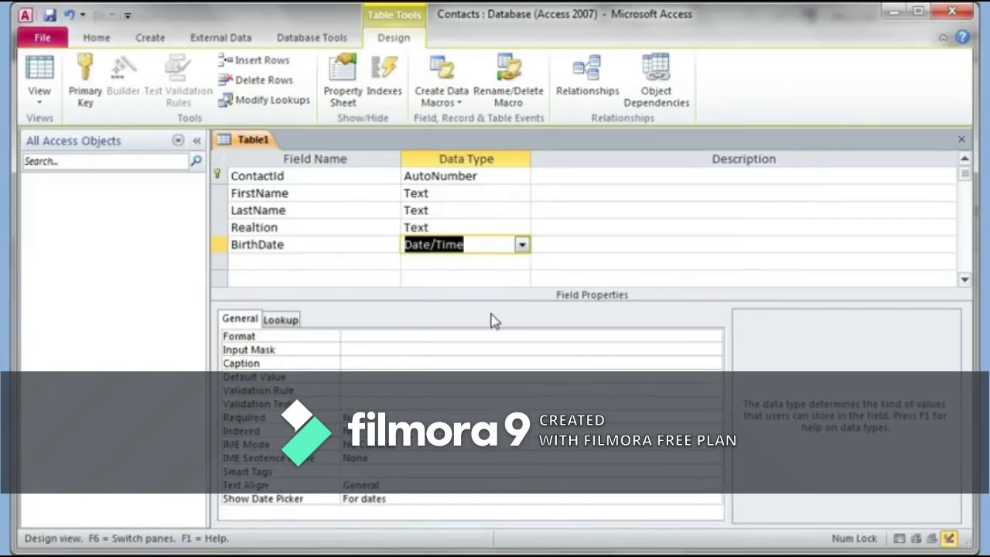
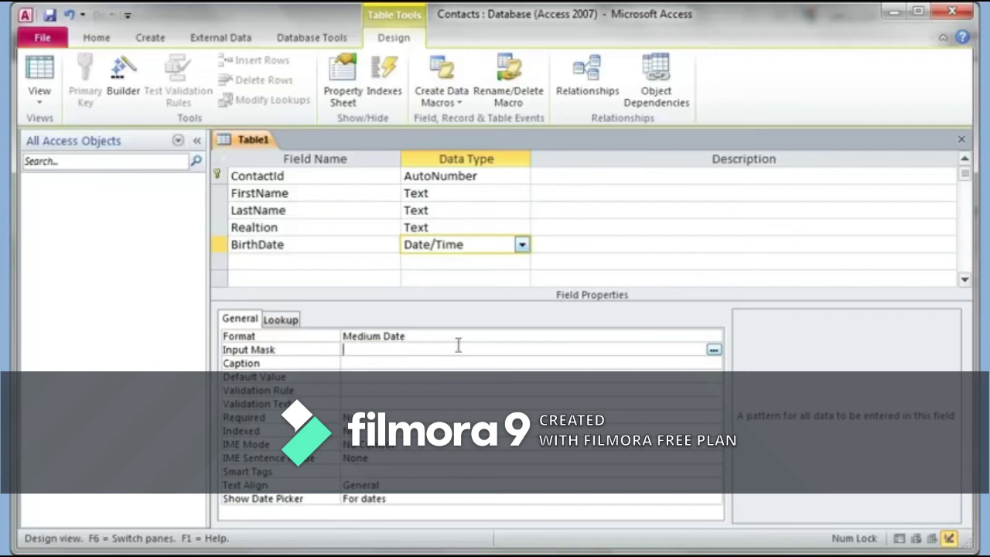
Start the Input Mask Wizard for the BirthDate field, saving the table as ContactList
click(713, 351)
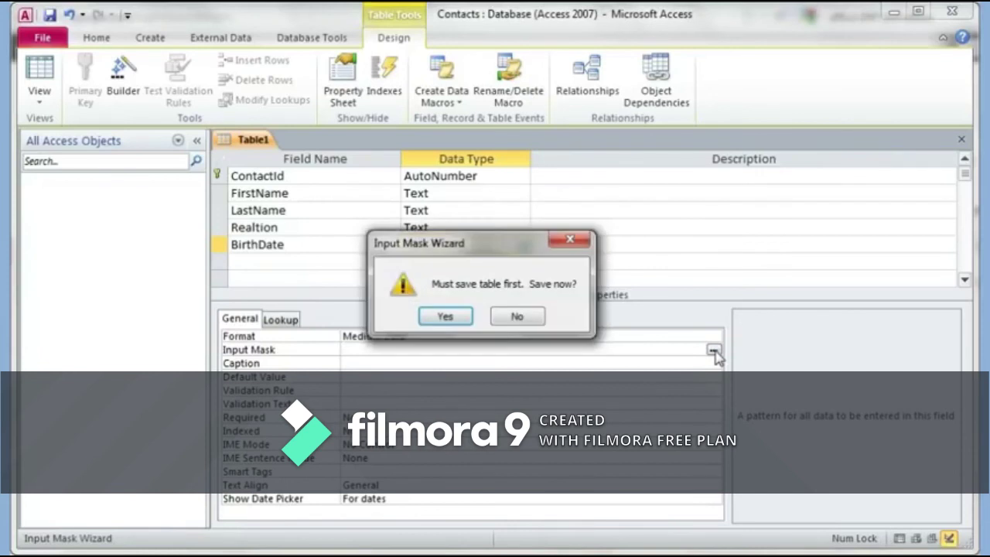
click(444, 316)
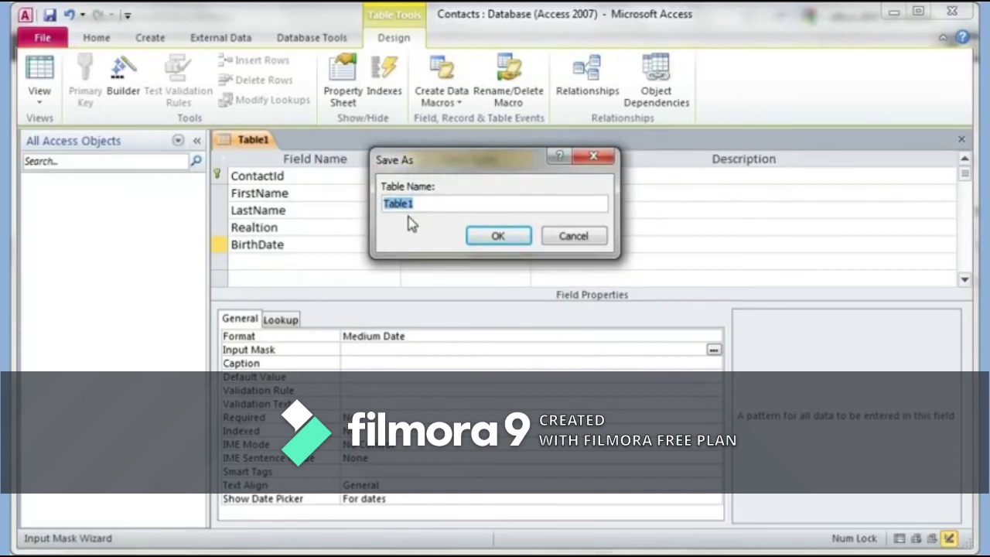
text(Contac)
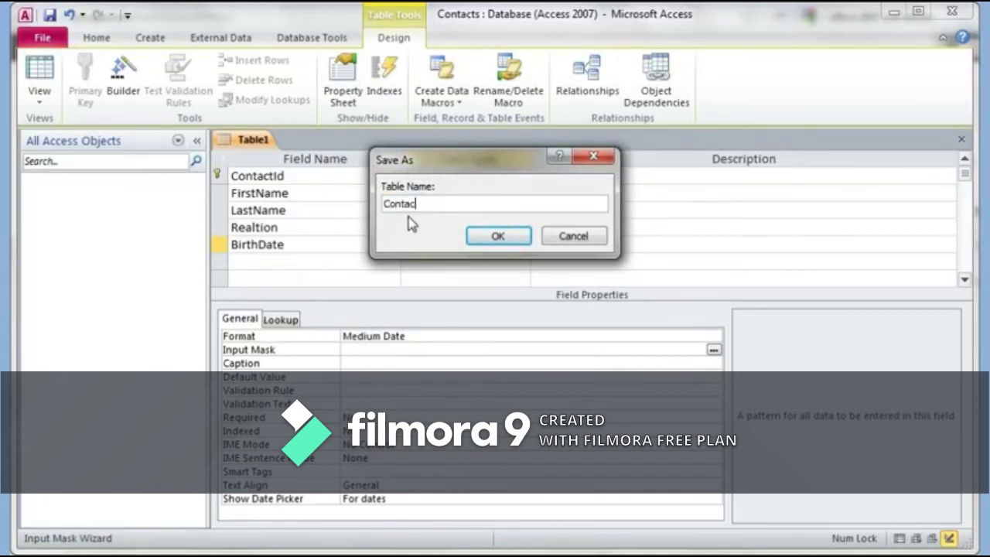
text(tList)
click(501, 236)
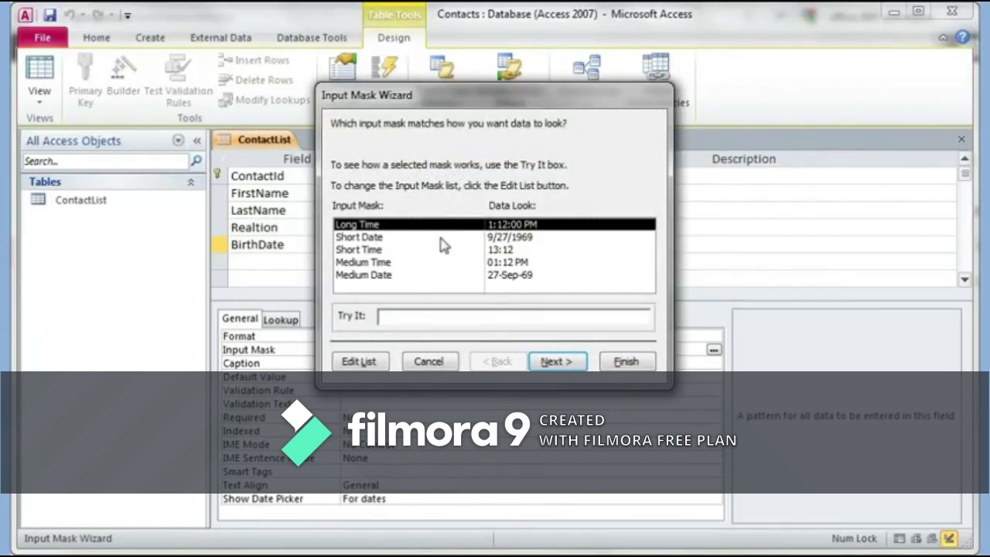
Give the BirthDate field the Medium Date input mask, trying it out with the sample entry 01-Jan-77
click(529, 278)
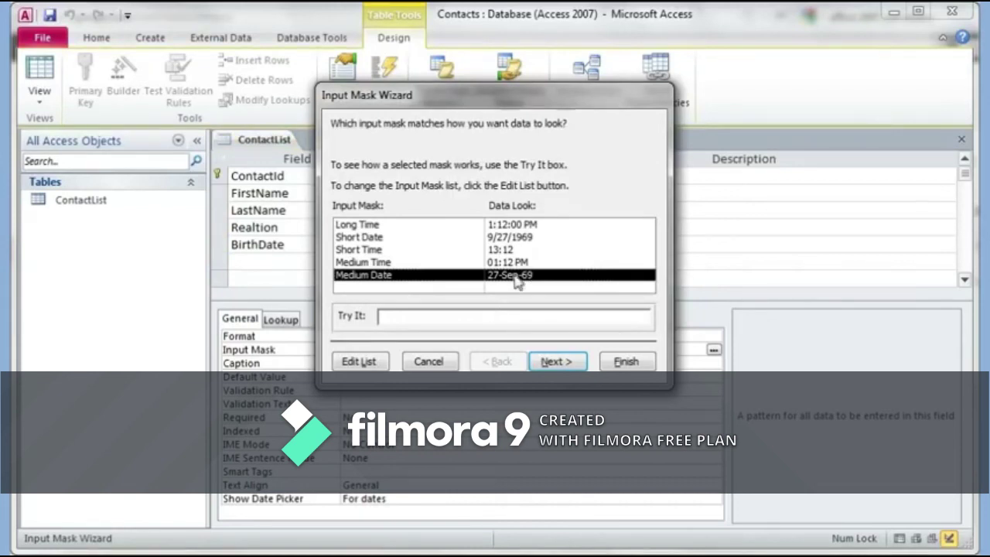
click(523, 241)
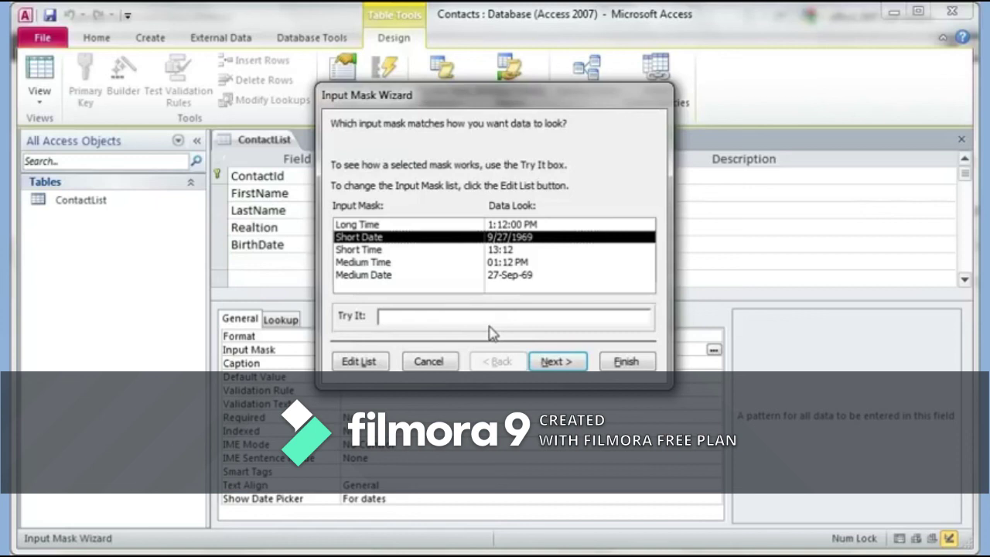
click(516, 277)
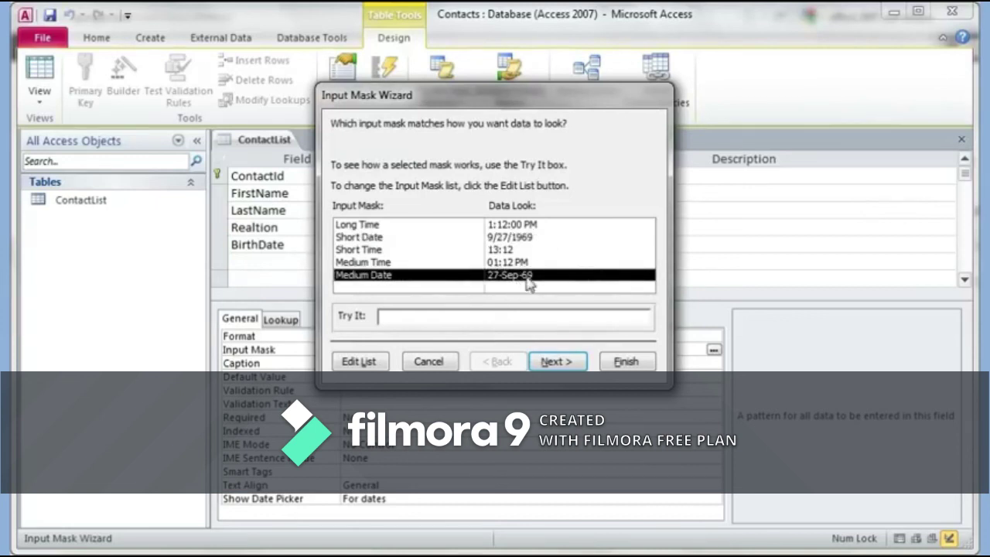
click(476, 321)
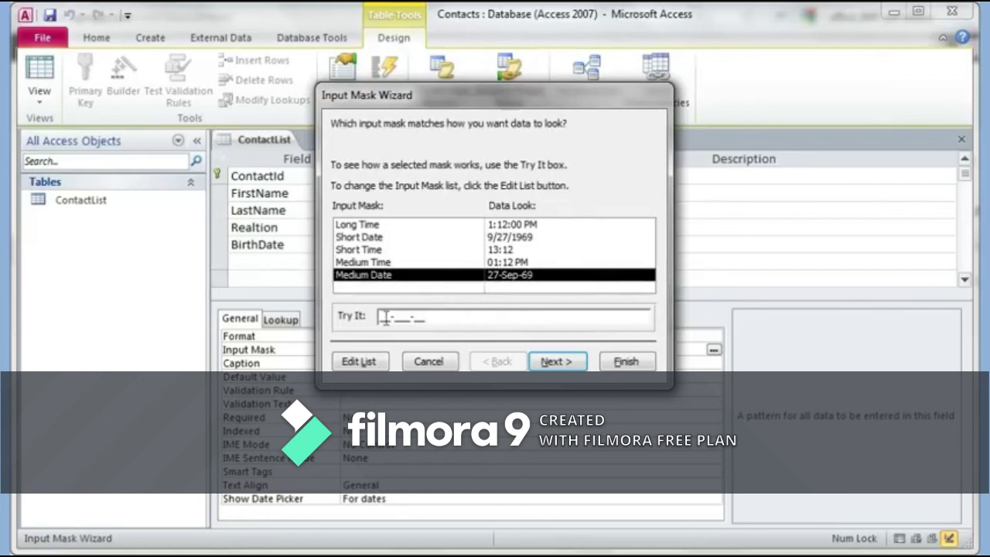
text(01-Jan-)
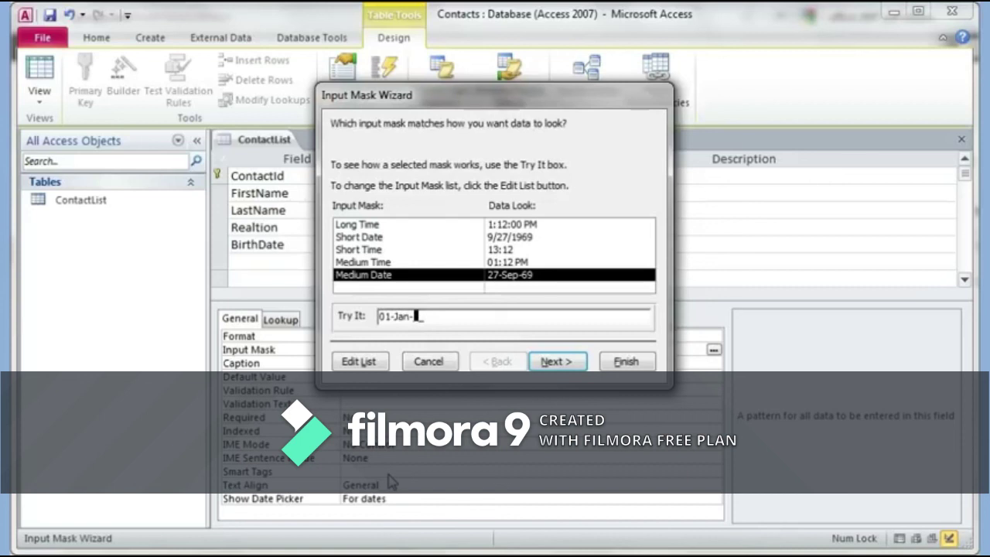
text(77)
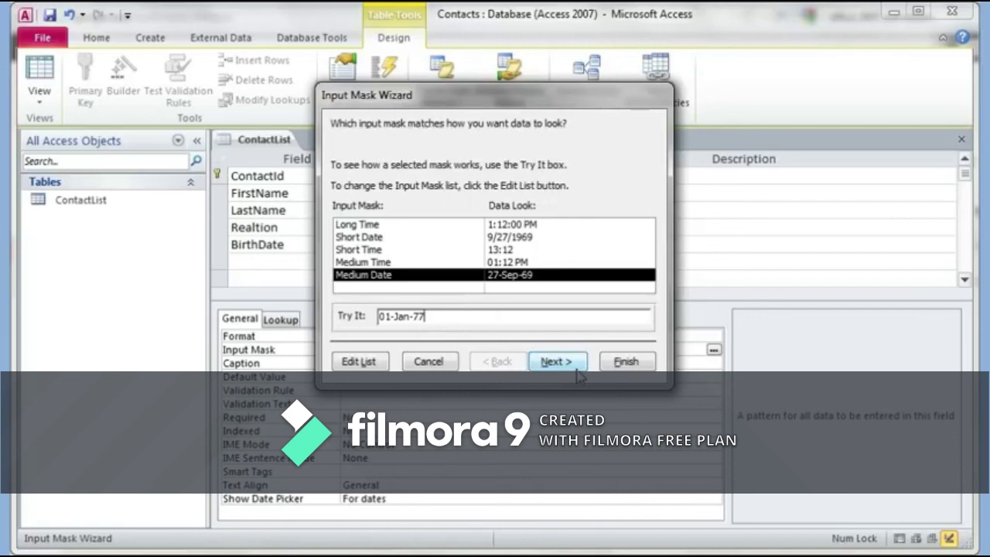
click(637, 363)
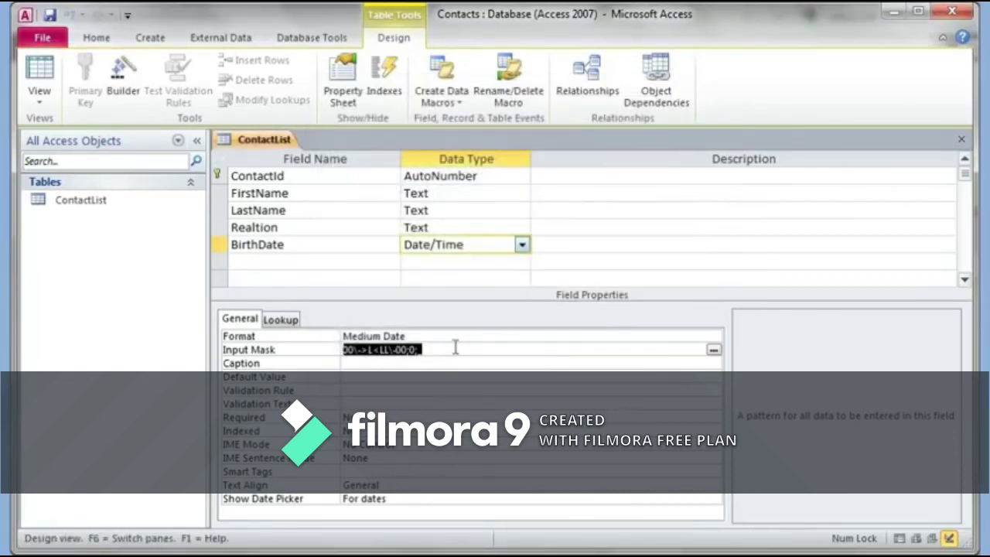
Enter the description "Enter date as 01 jan 77" for the BirthDate field
click(562, 246)
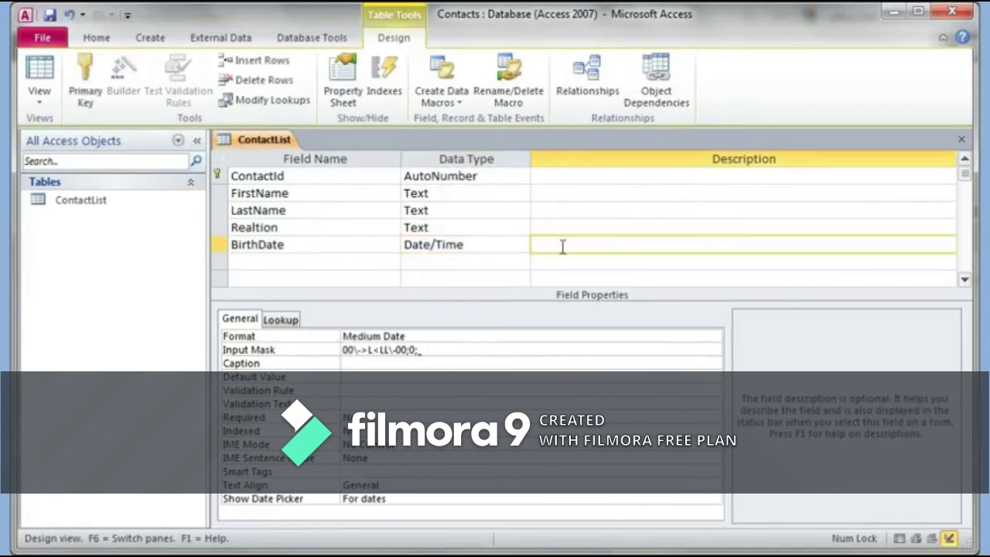
text(Enter date a)
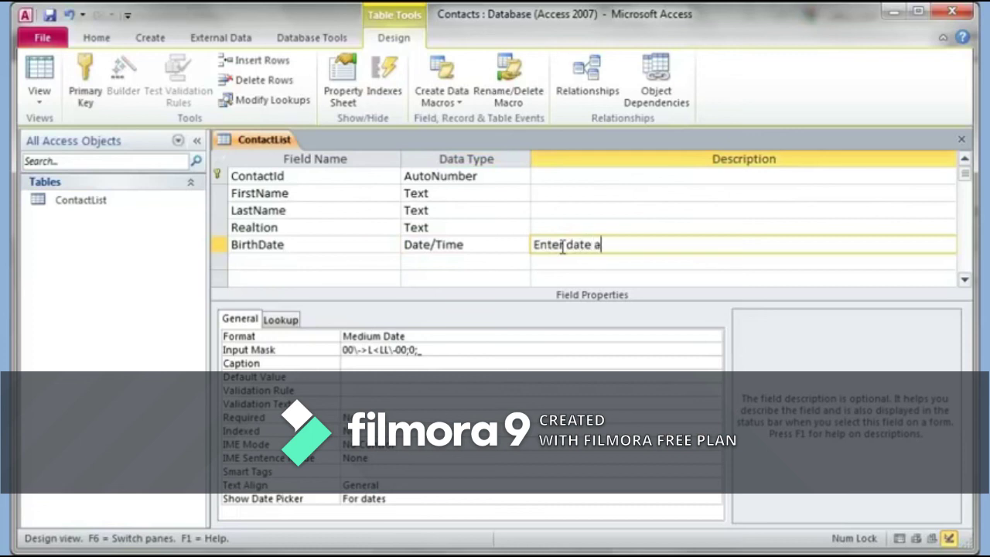
text(s 01 jan 77)
Add a TelNumber field with the Text data type below BirthDate
click(269, 261)
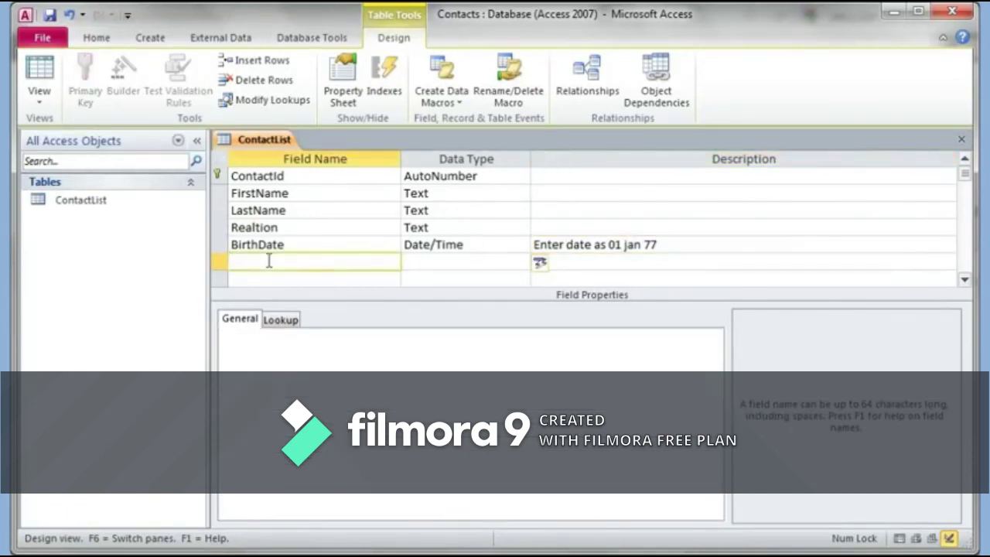
text(TelNu)
key(BackSpace)
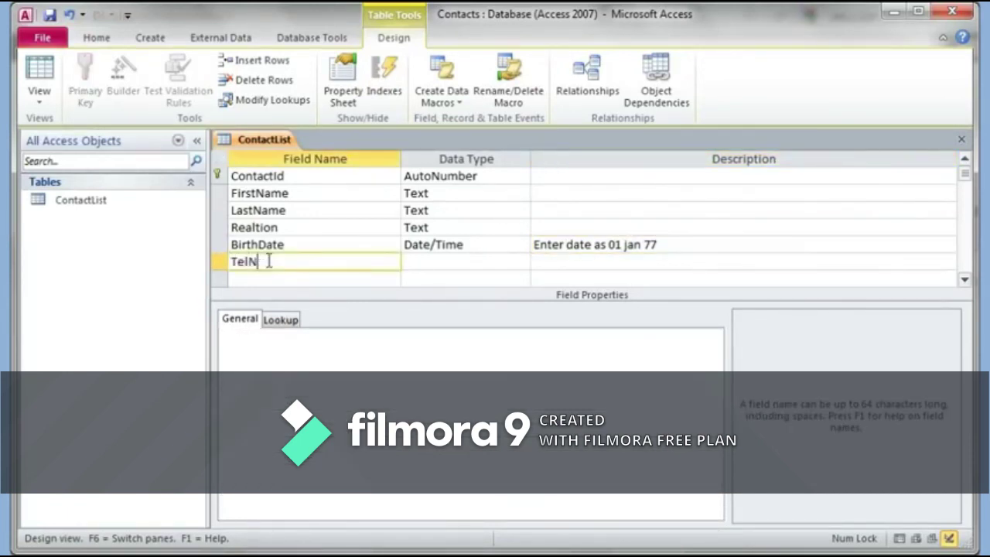
text(umber)
key(Tab)
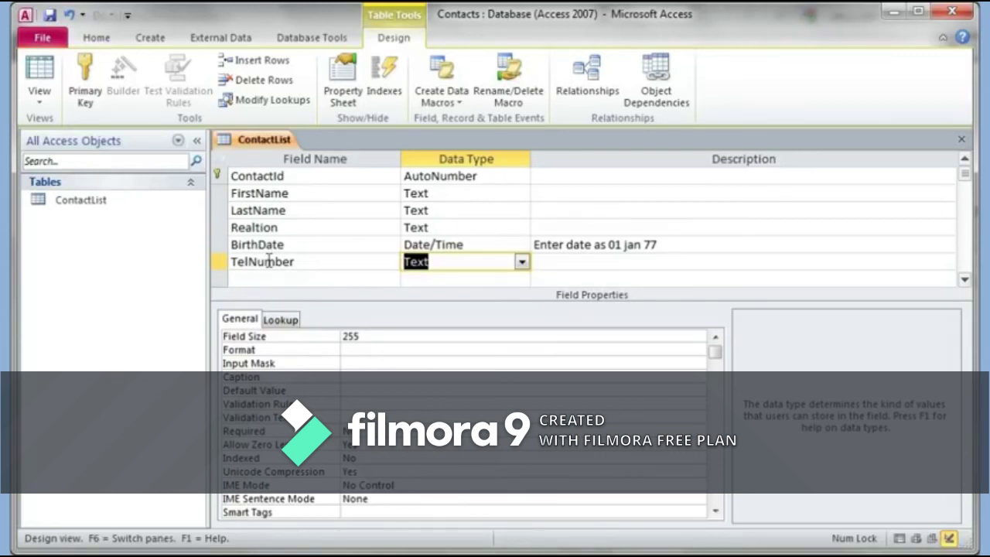
Apply the Phone Number input mask to the TelNumber field with the Input Mask Wizard
click(362, 364)
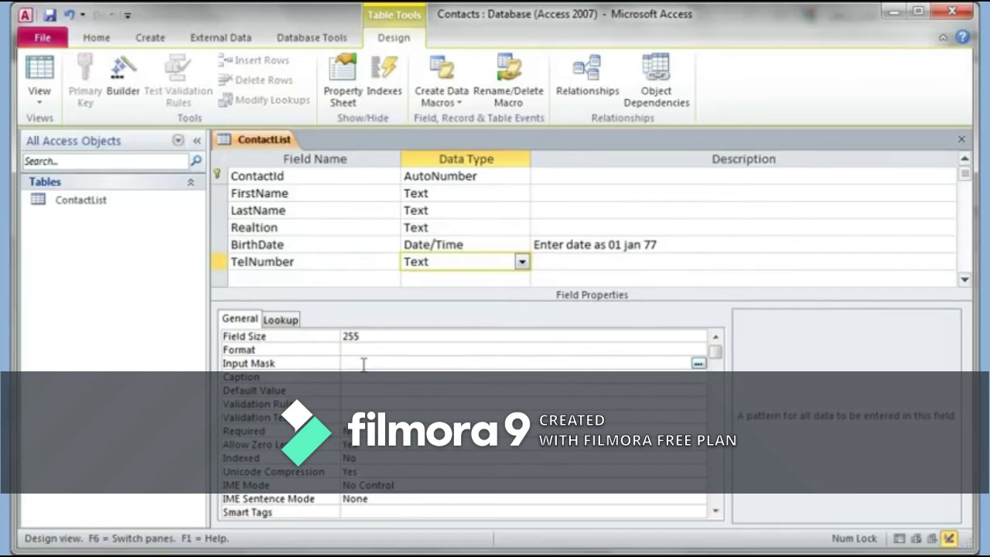
click(699, 363)
click(464, 317)
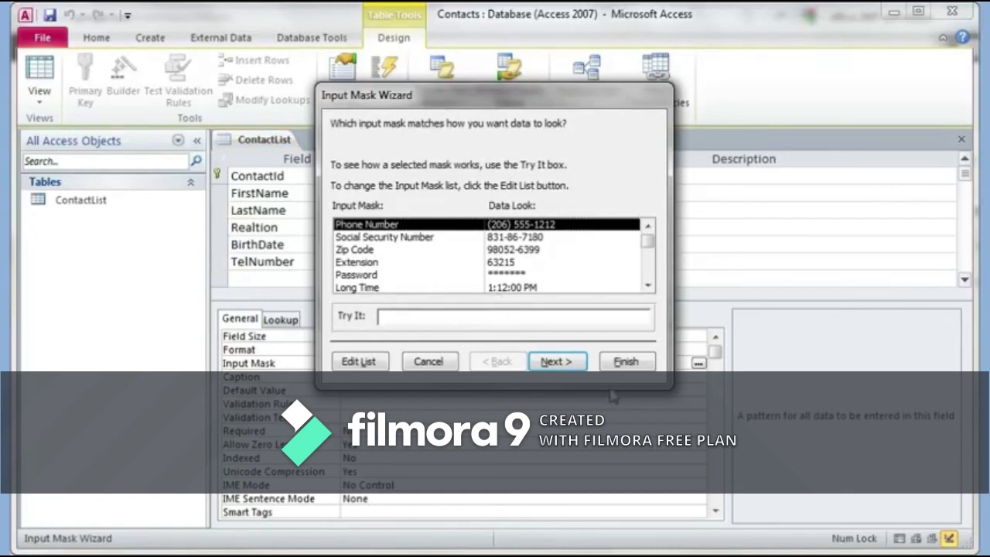
click(625, 361)
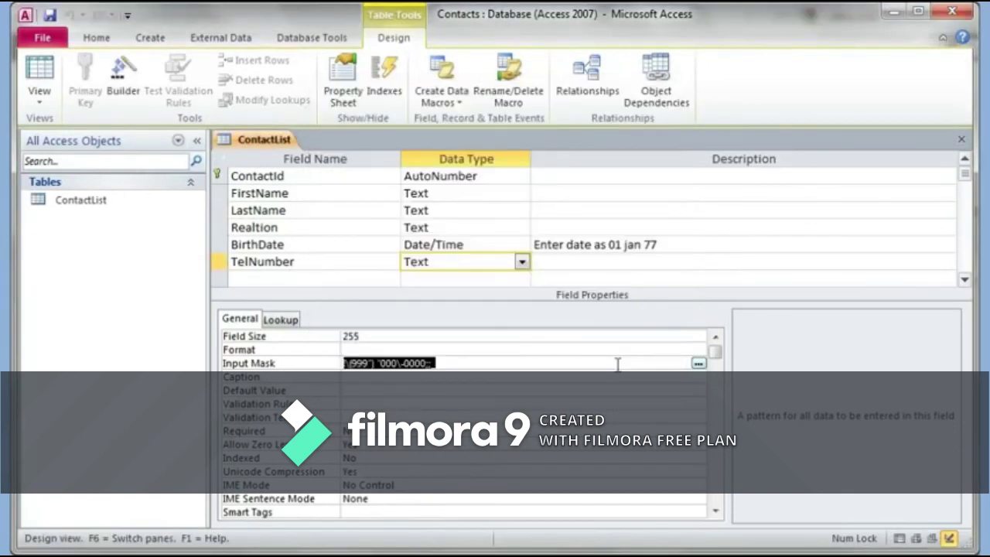